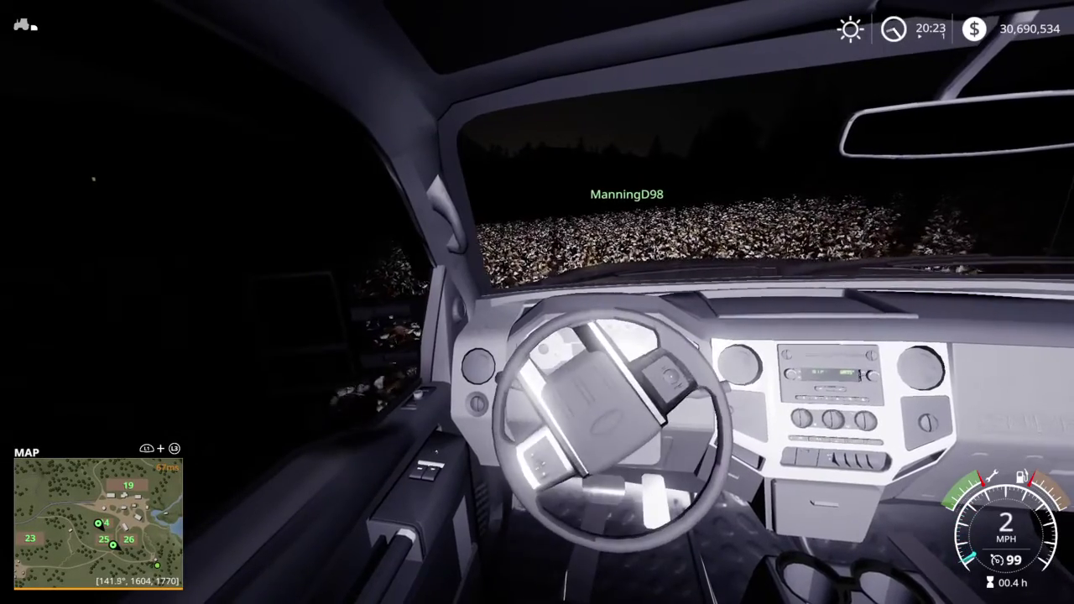
key(w)
key(f)
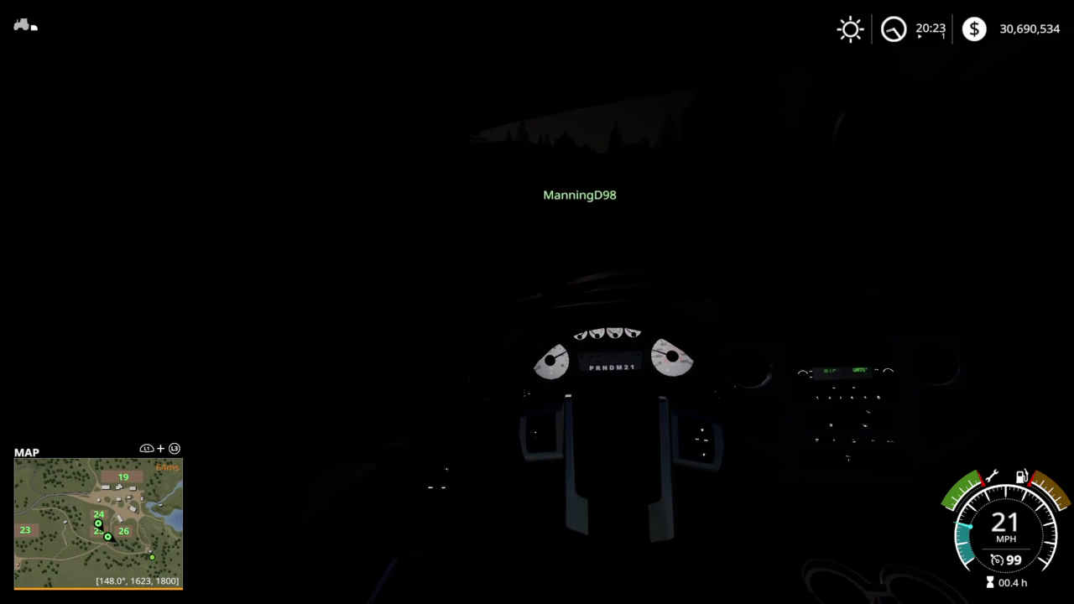
key(c)
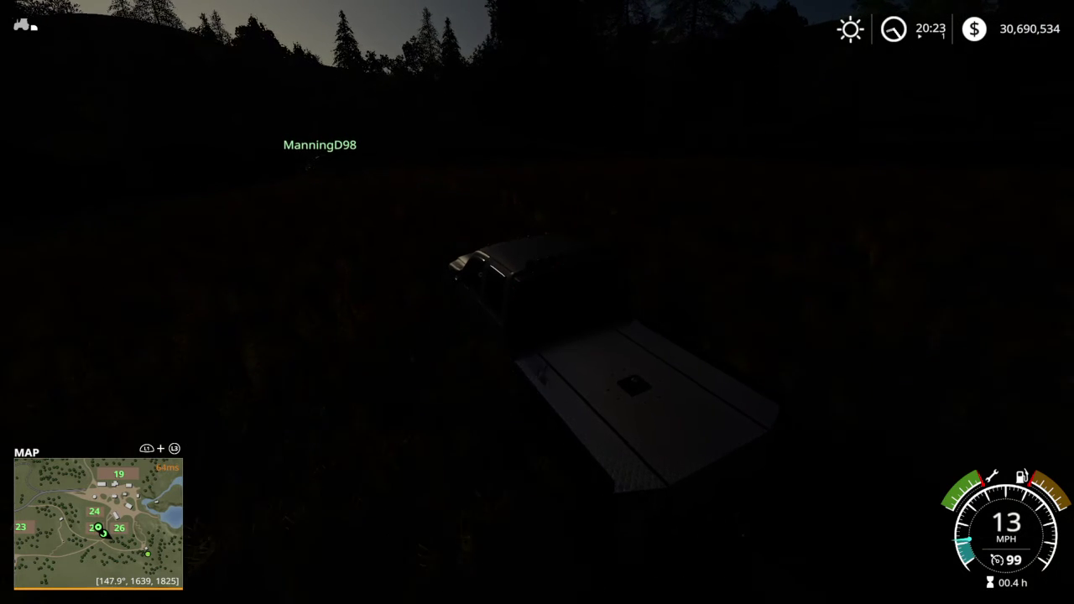
key(c)
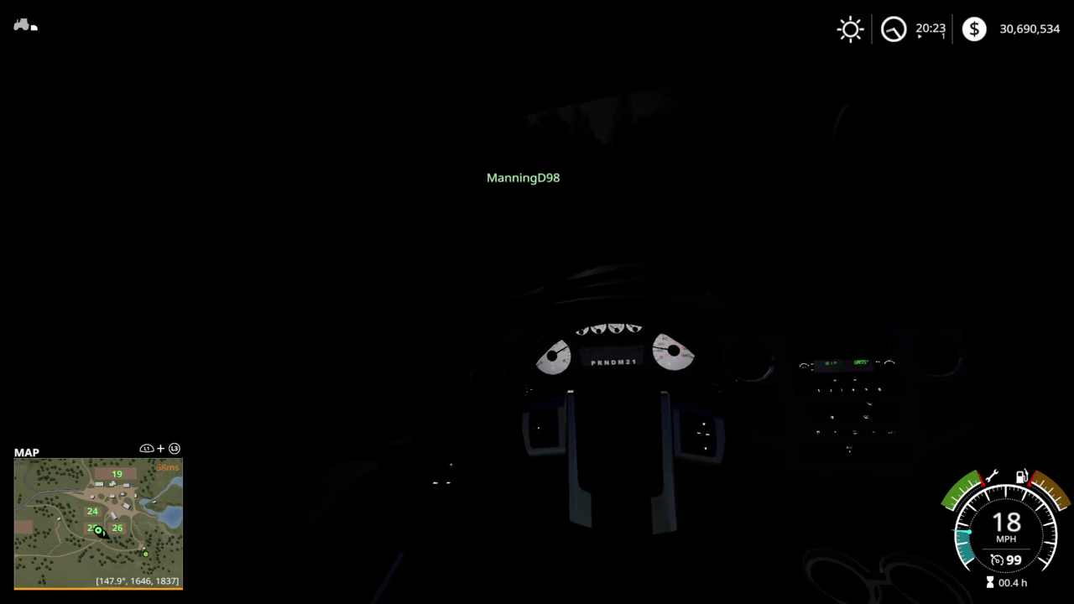
key(a)
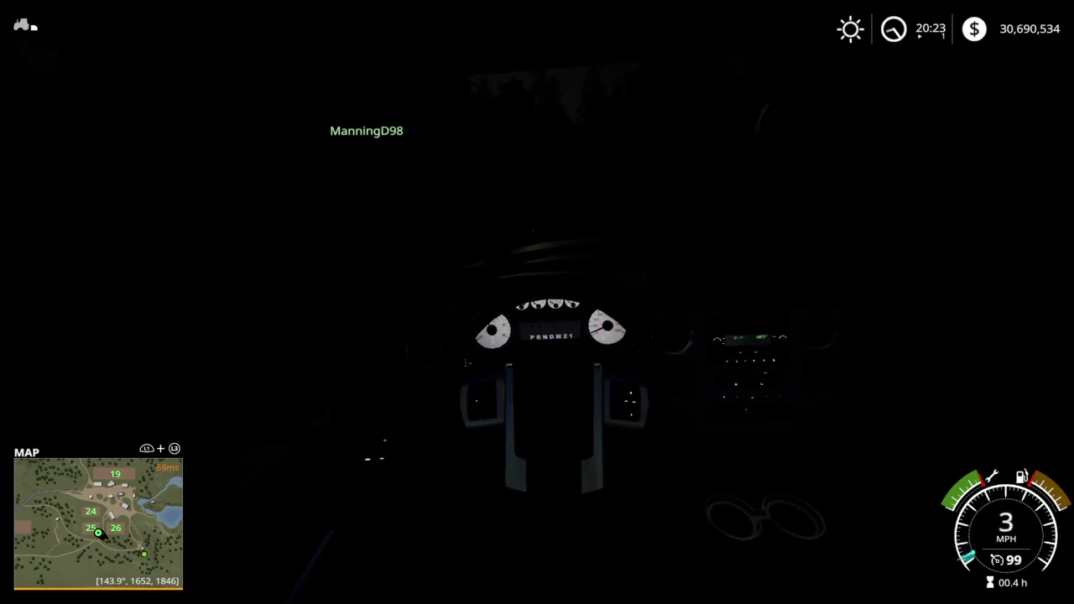
key(e)
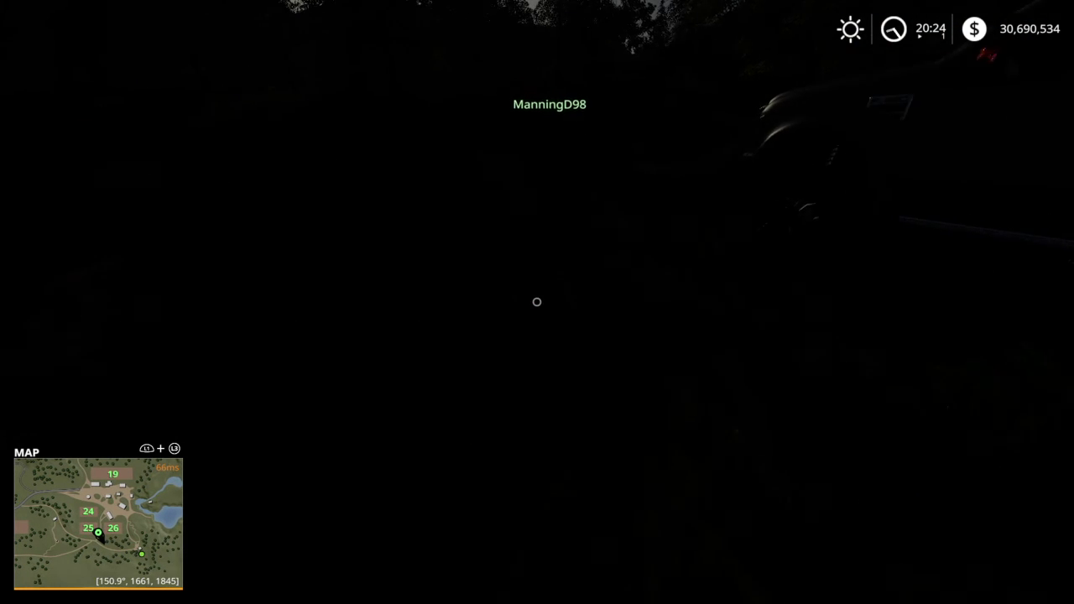
key(w)
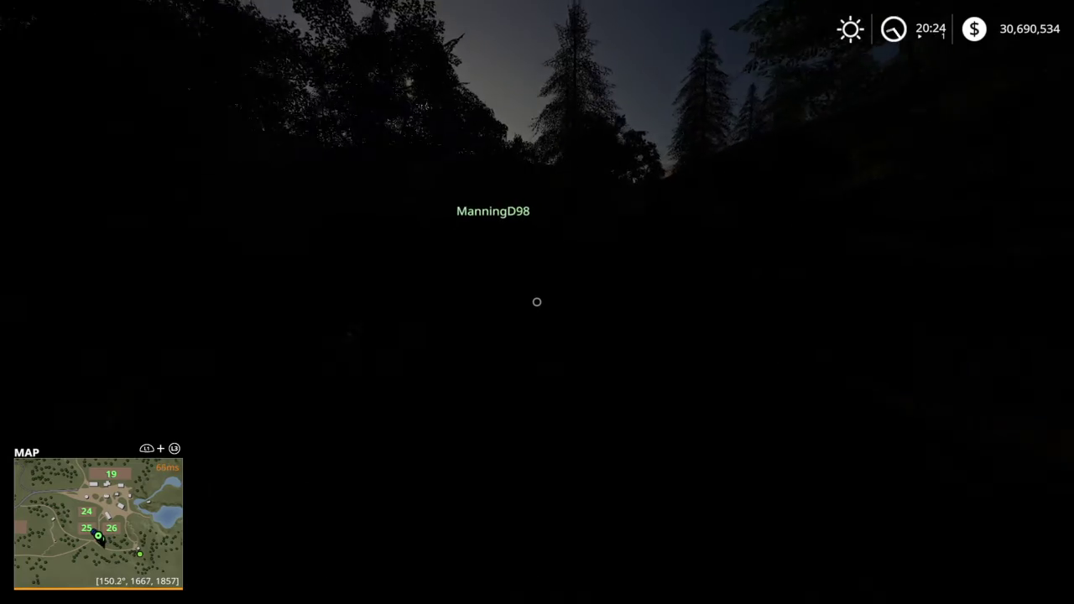
key(w)
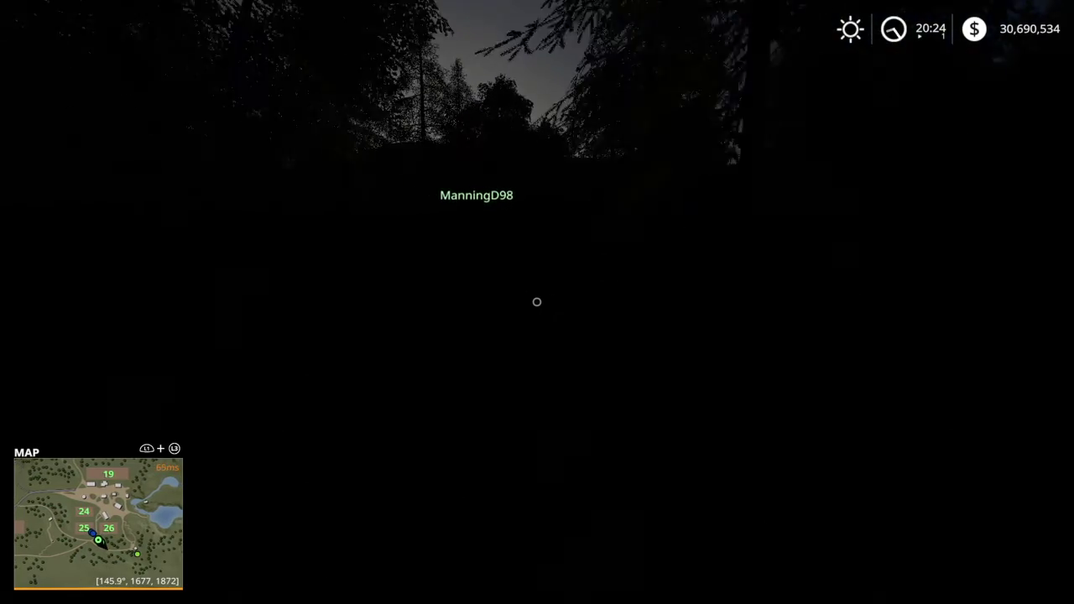
key(w)
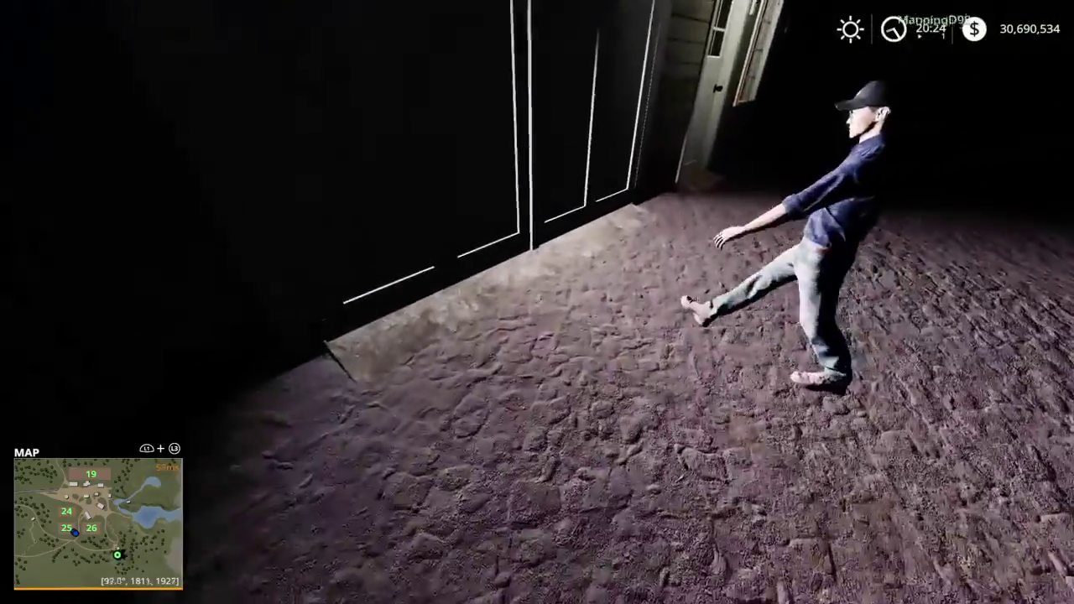
key(v)
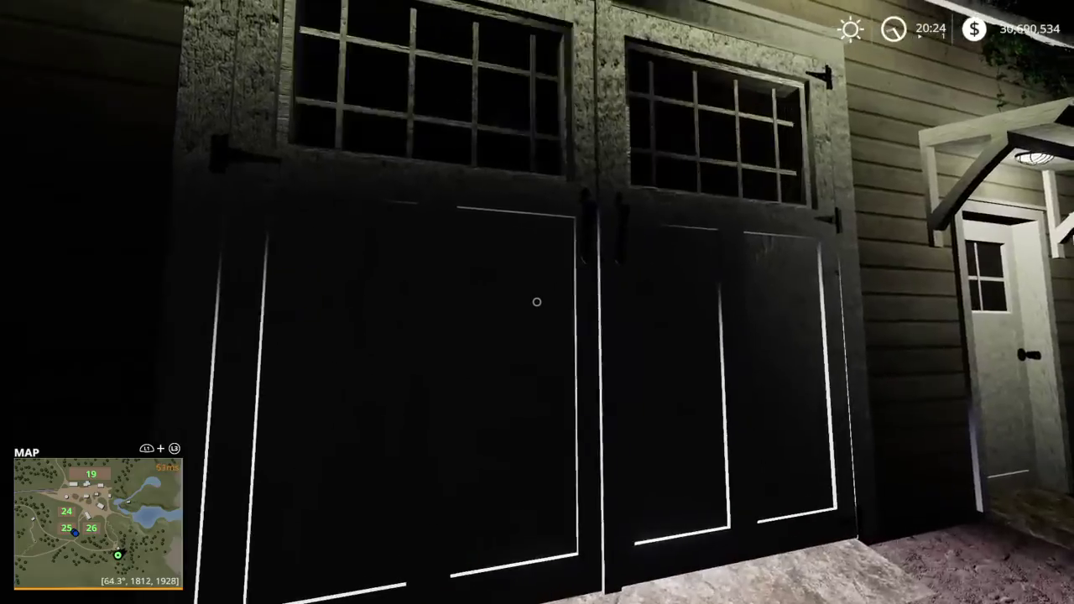
key(v)
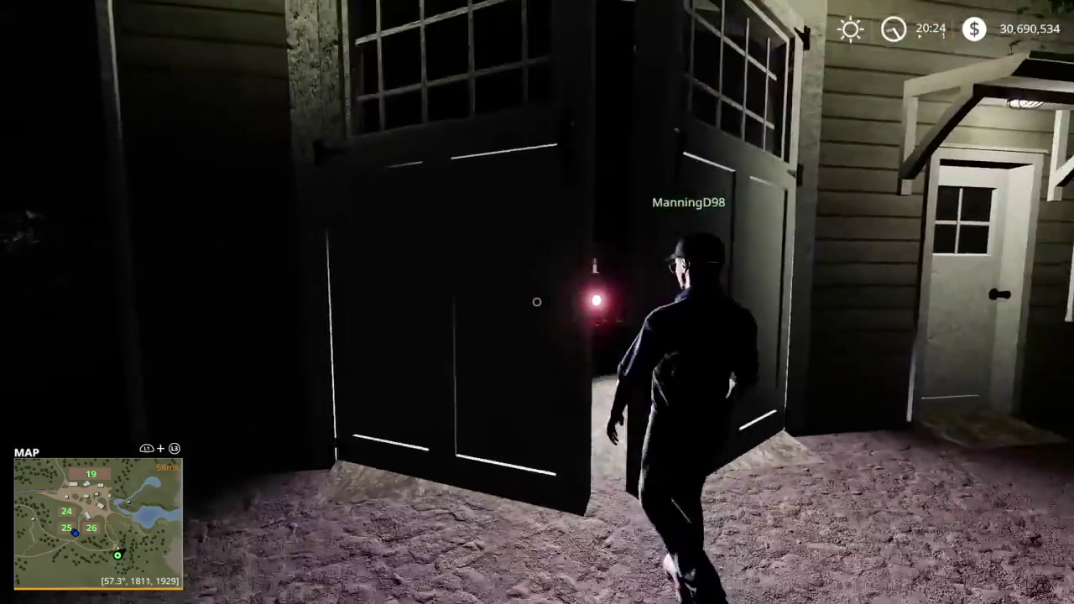
key(v)
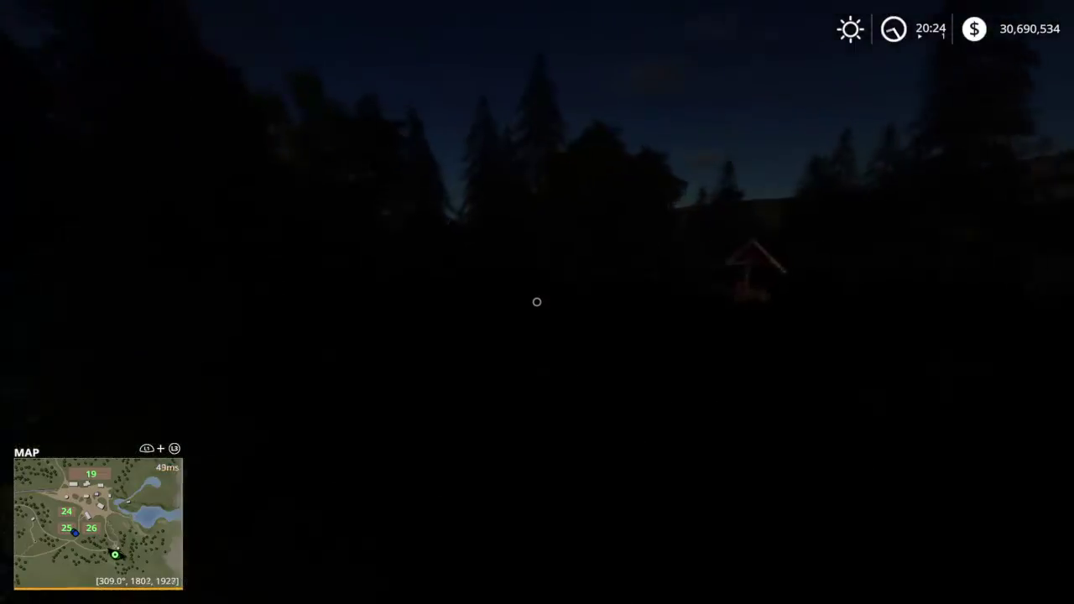
key(w)
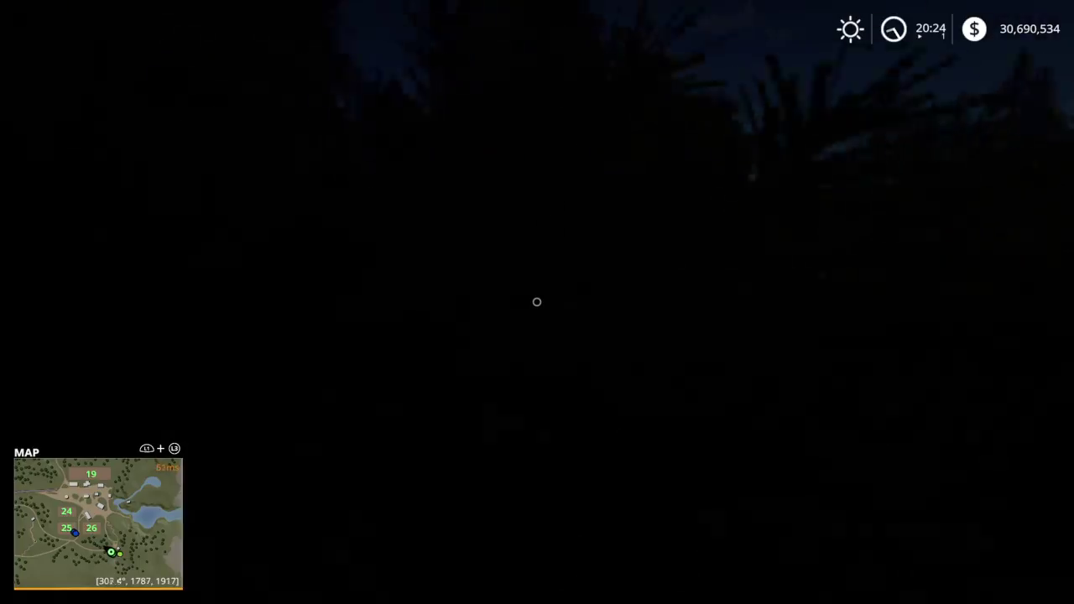
key(f)
key(w)
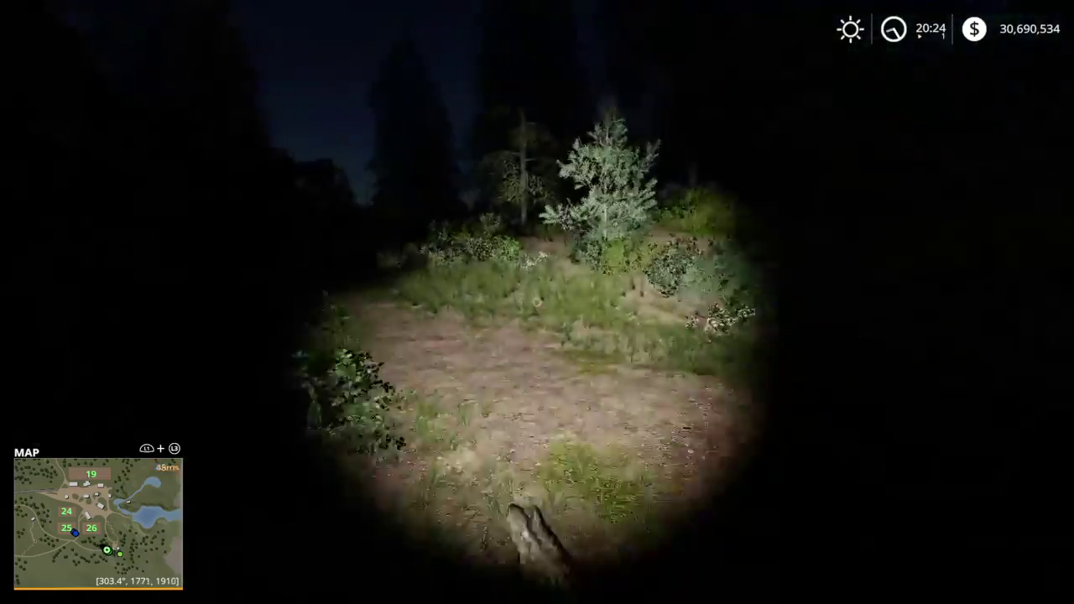
key(w)
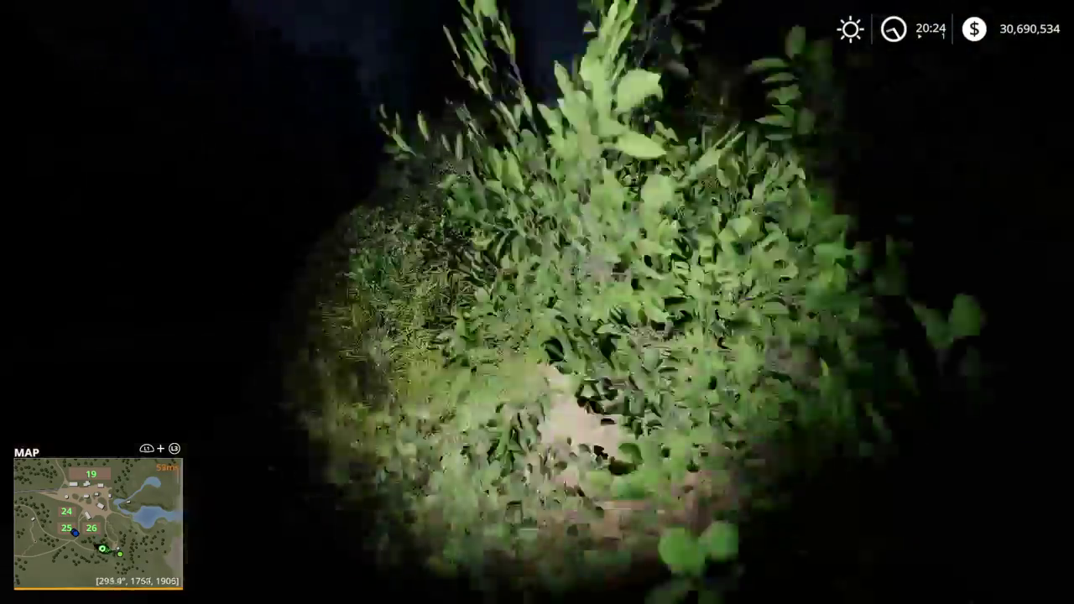
key(w)
key(w)
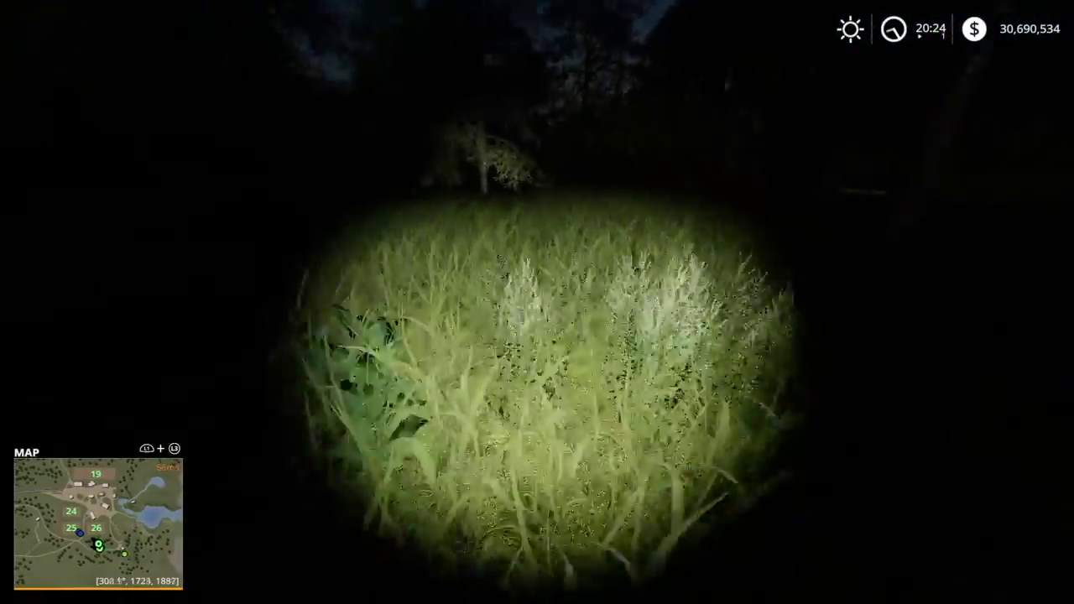
key(w)
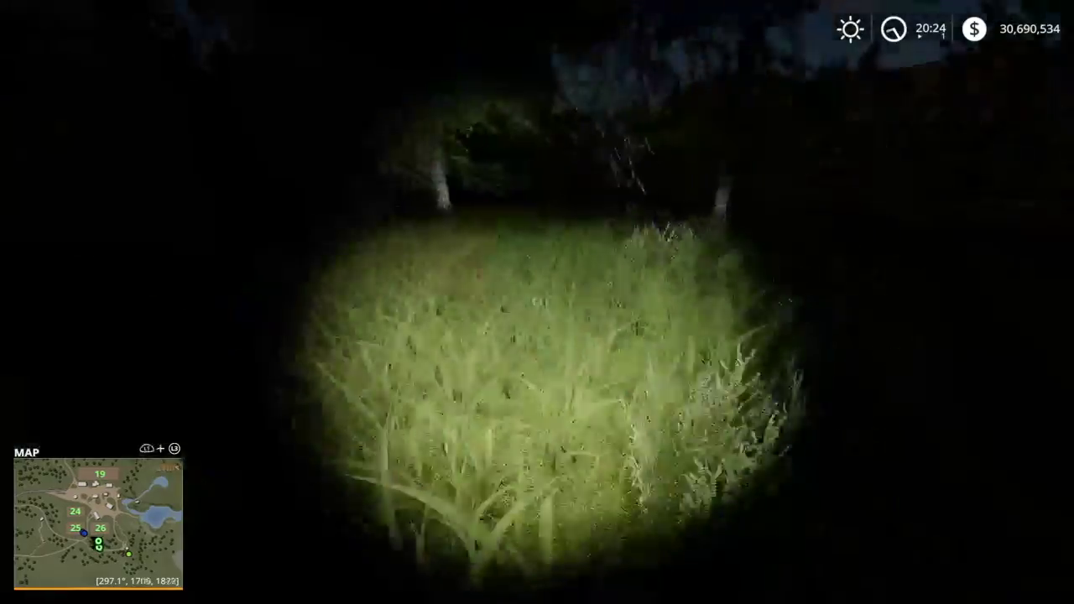
key(w)
key(w)
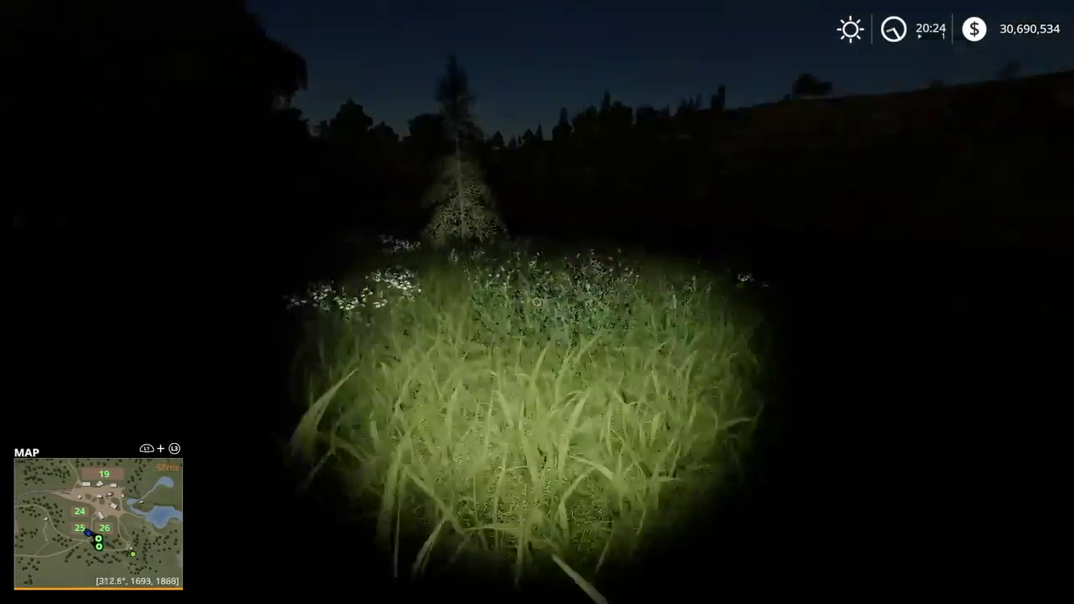
key(w)
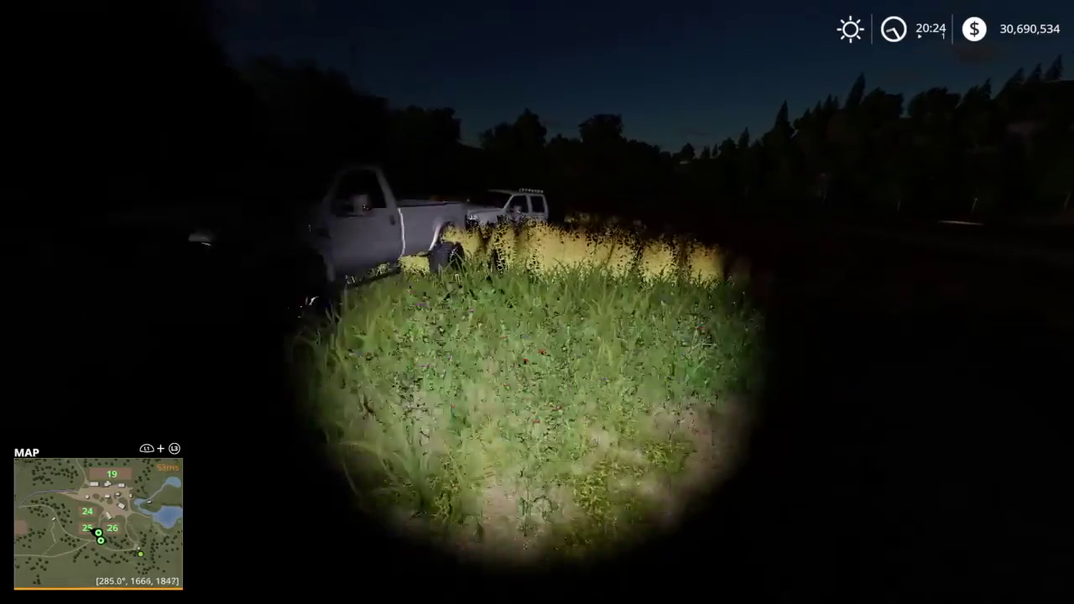
key(w)
key(e)
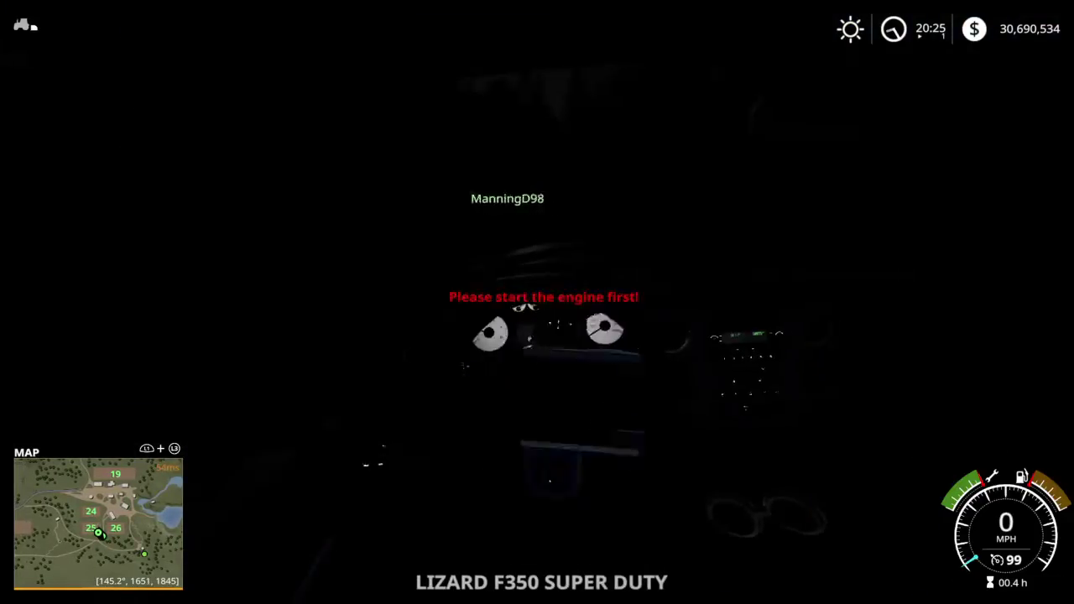
key(c)
key(w)
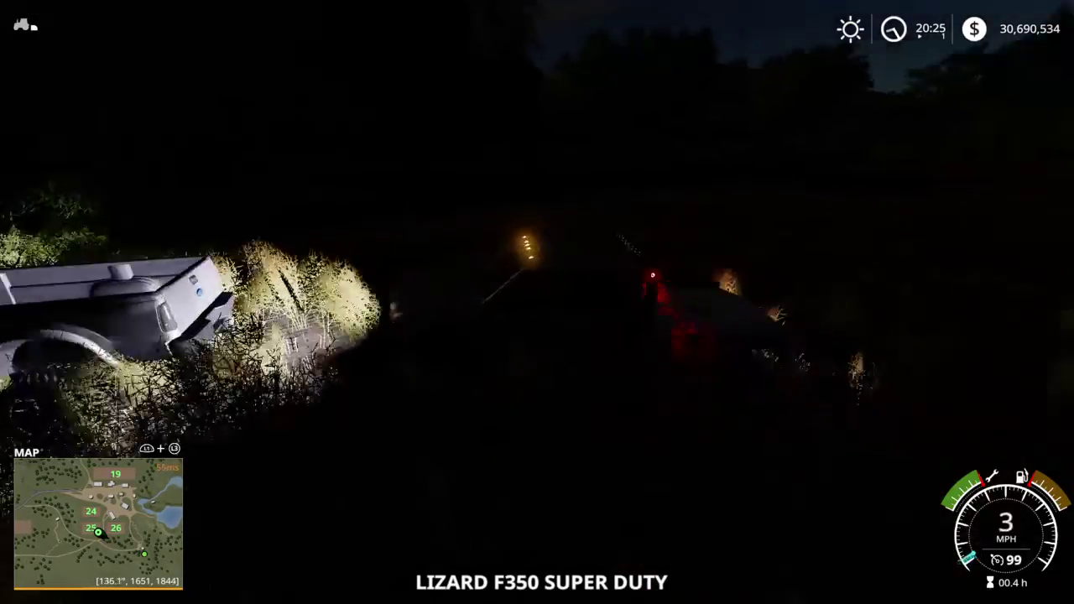
key(c)
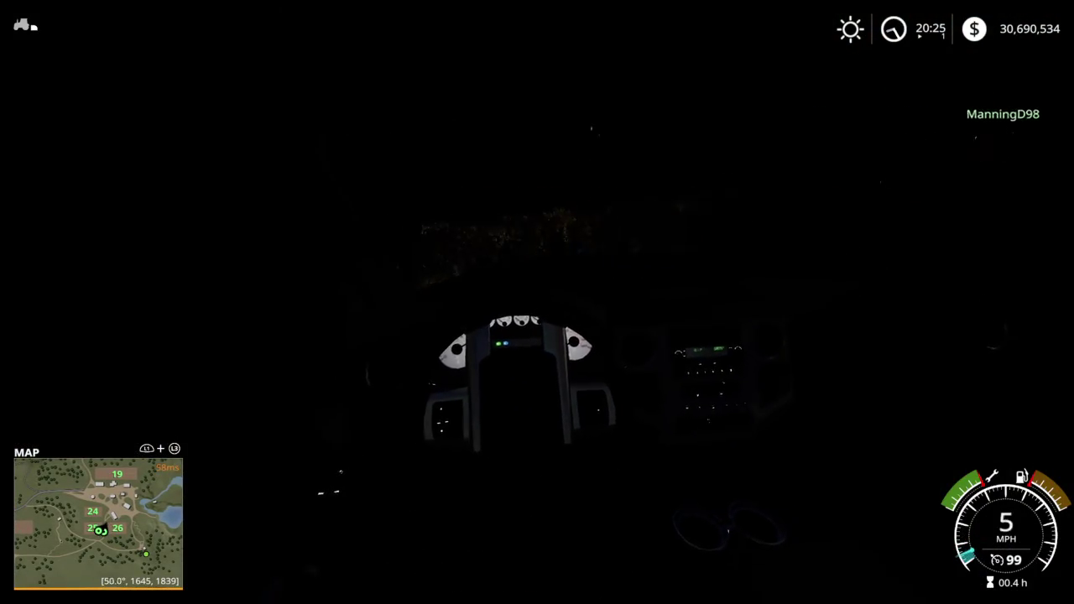
key(c)
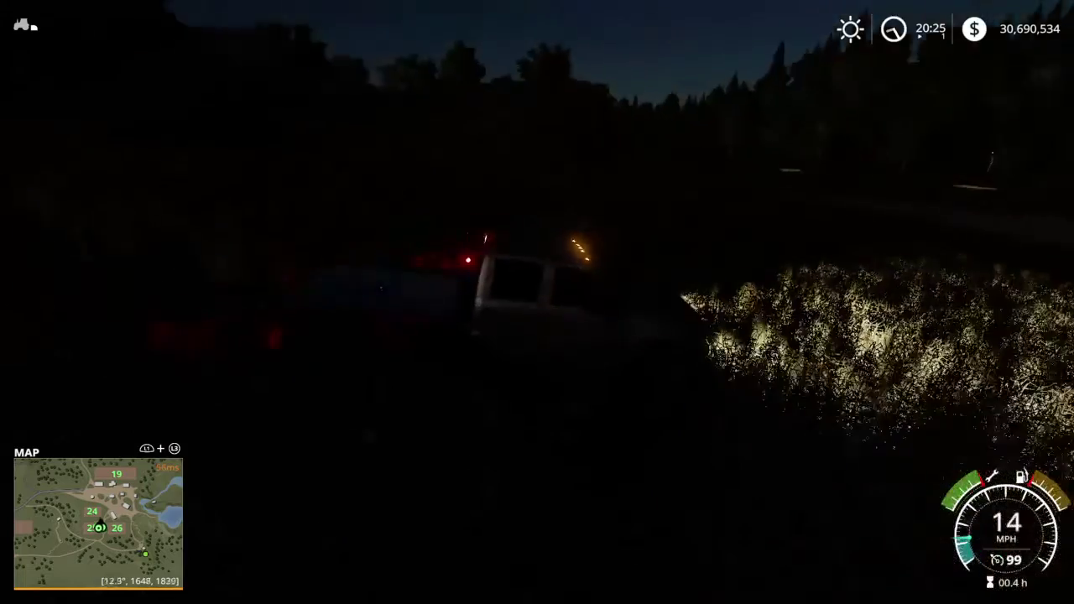
key(w)
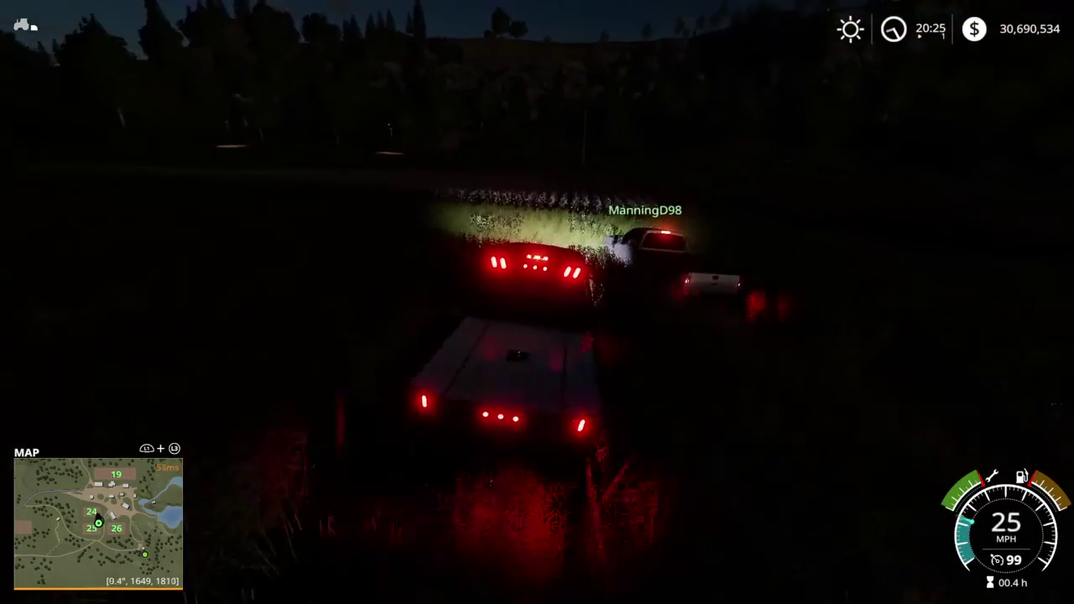
key(c)
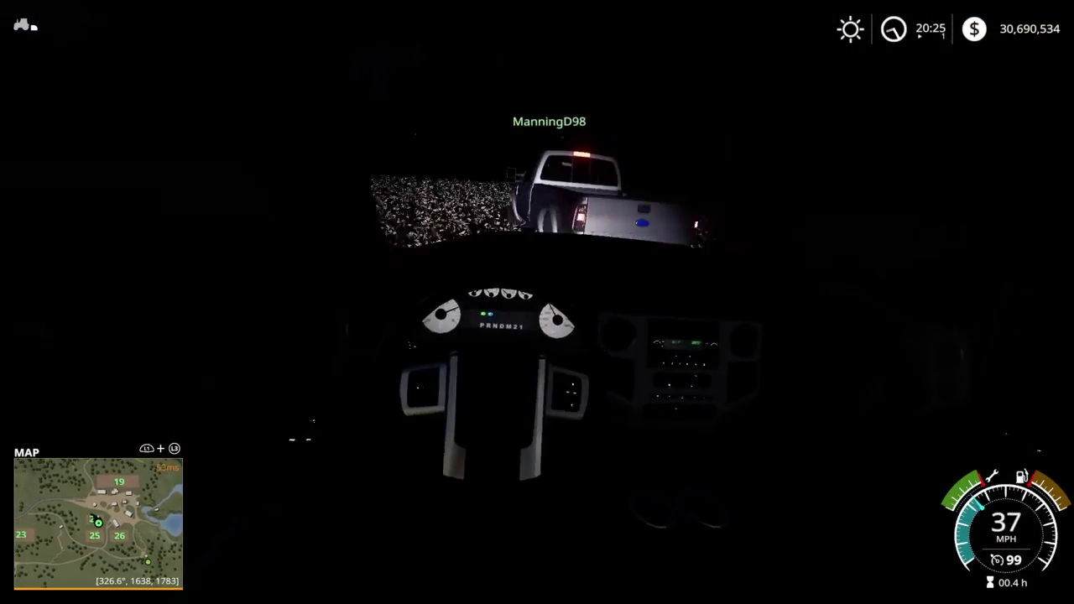
key(c)
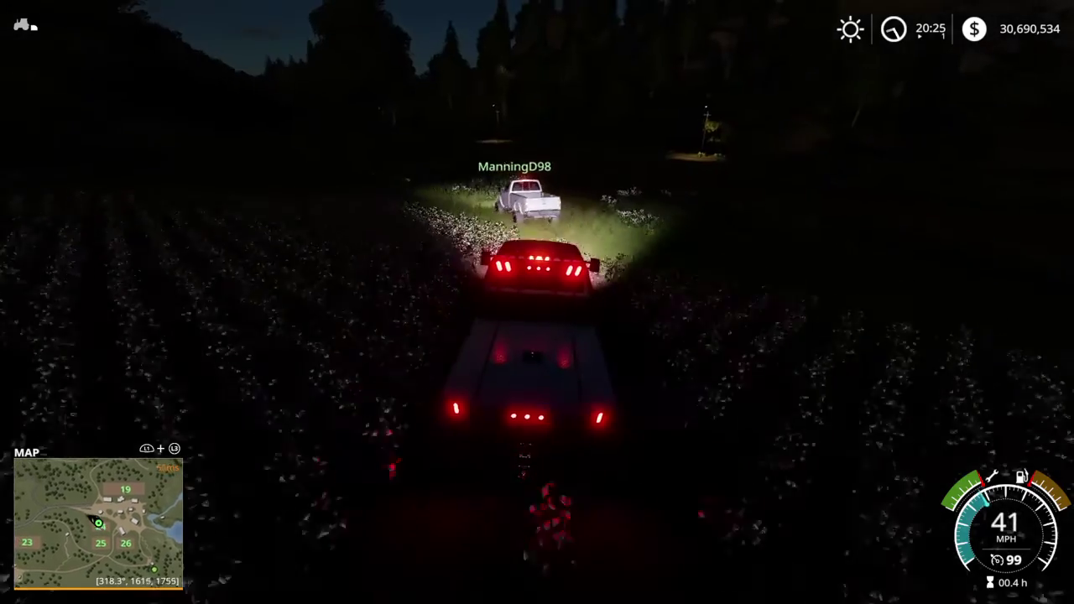
key(a)
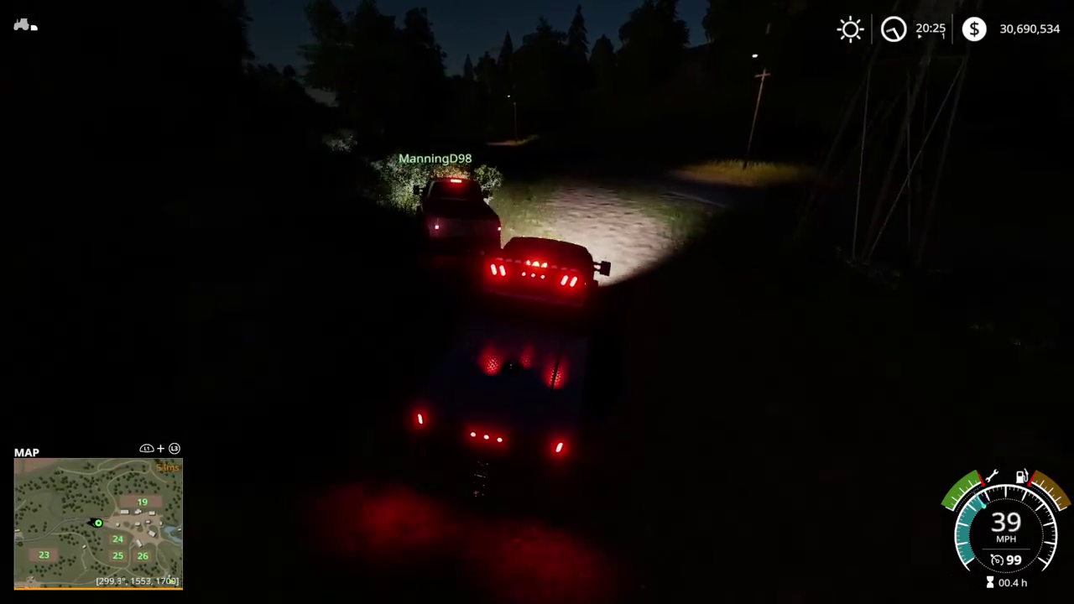
key(d)
key(s)
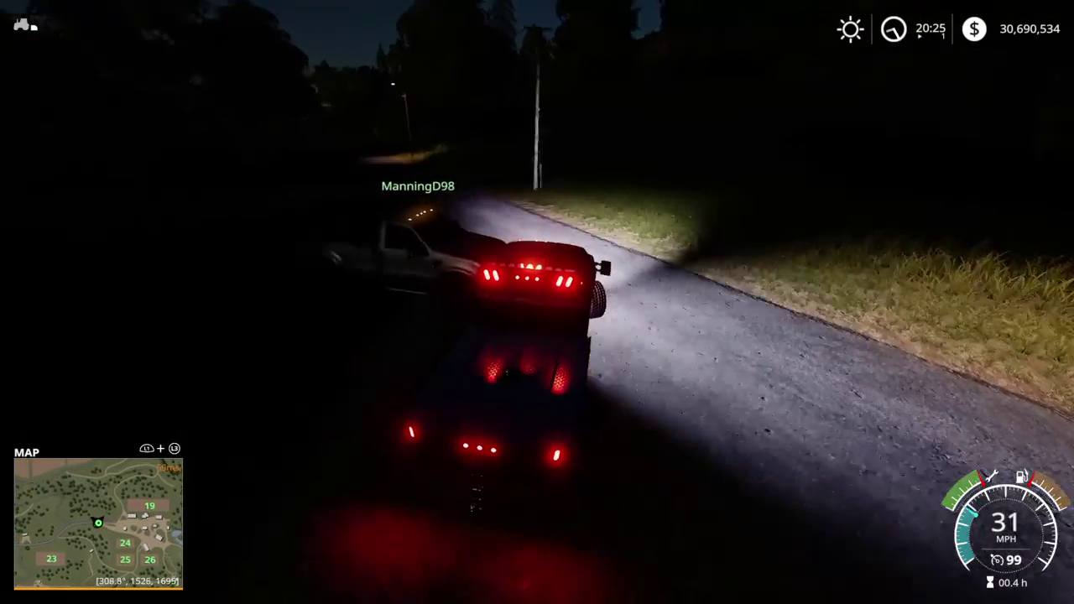
key(c)
key(w)
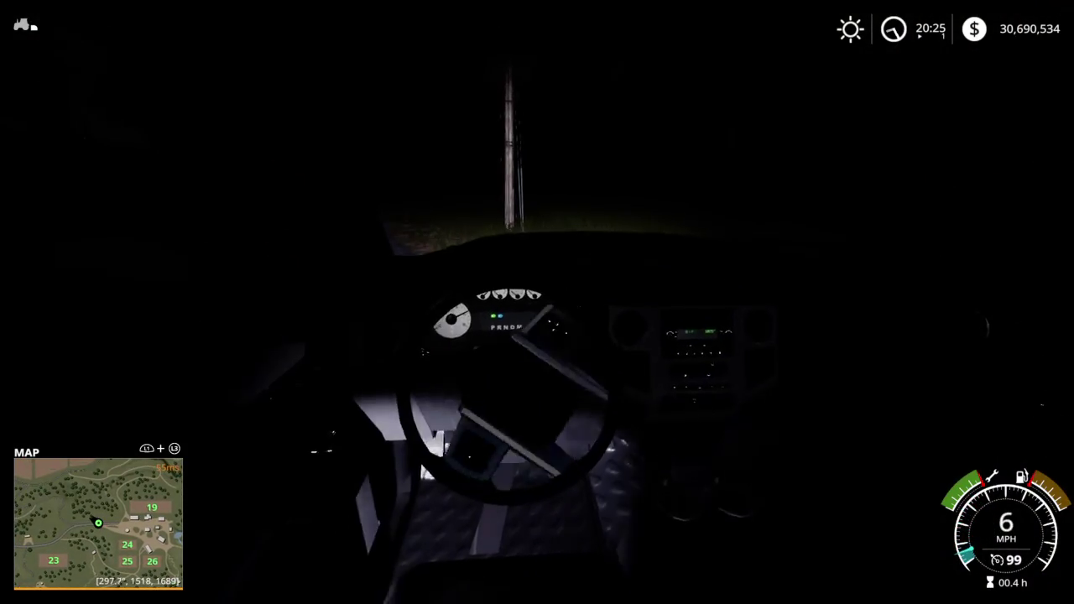
key(c)
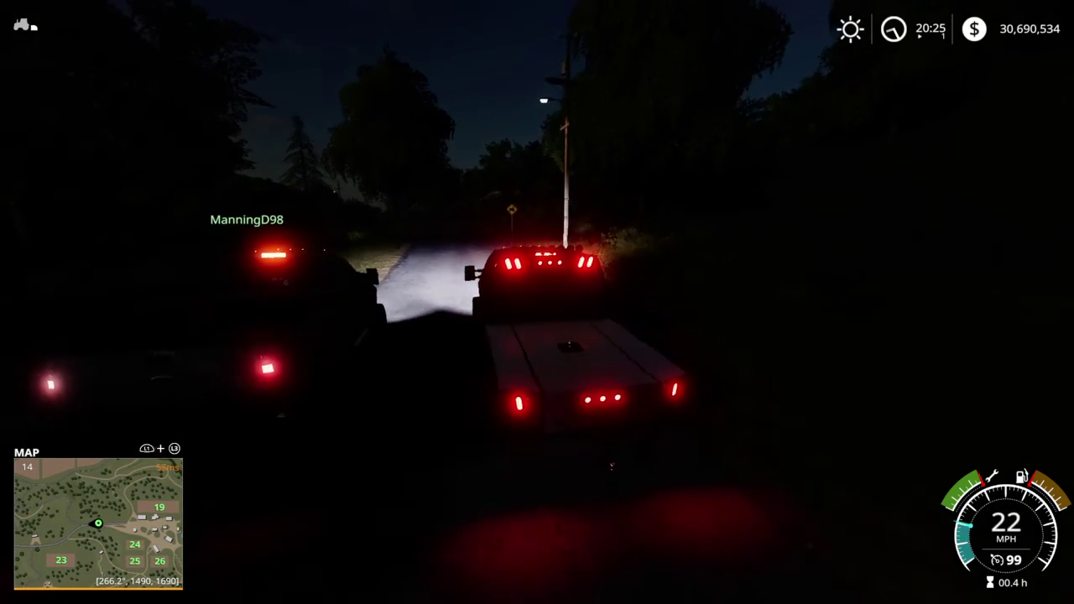
key(c)
key(w)
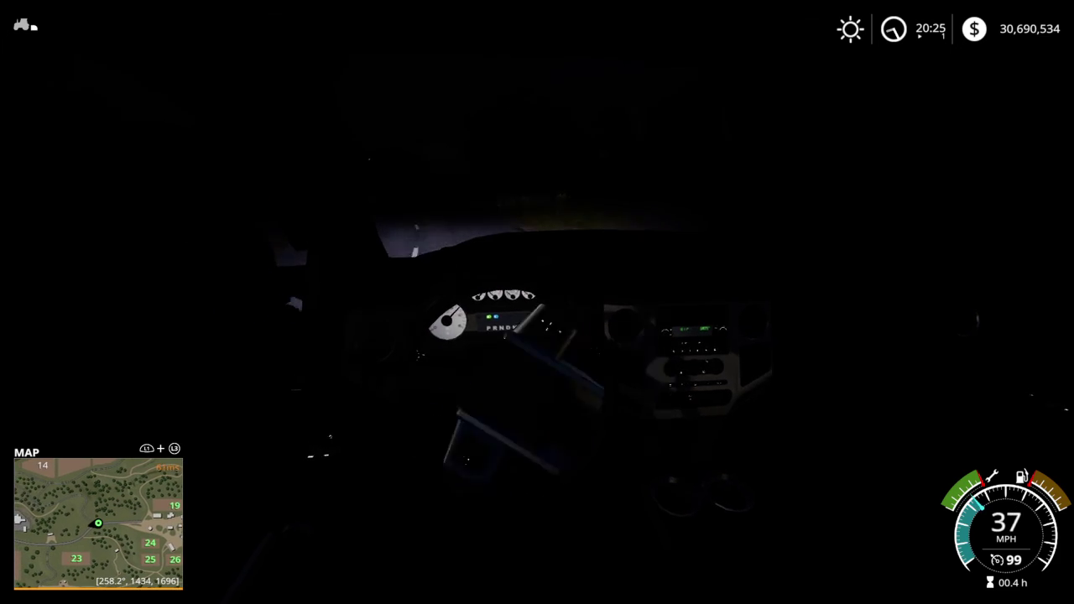
key(c)
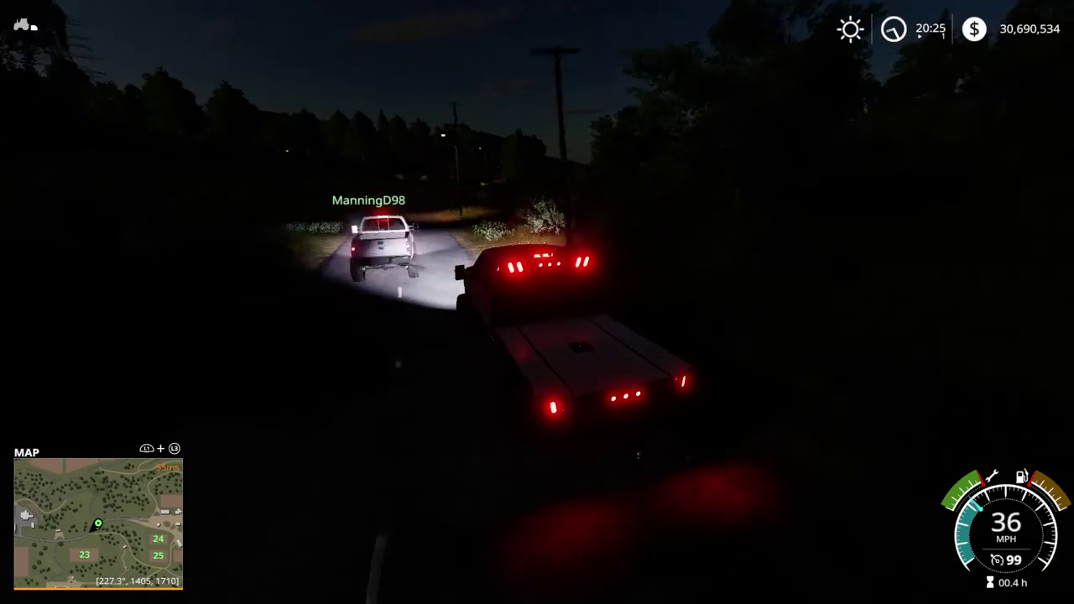
key(w)
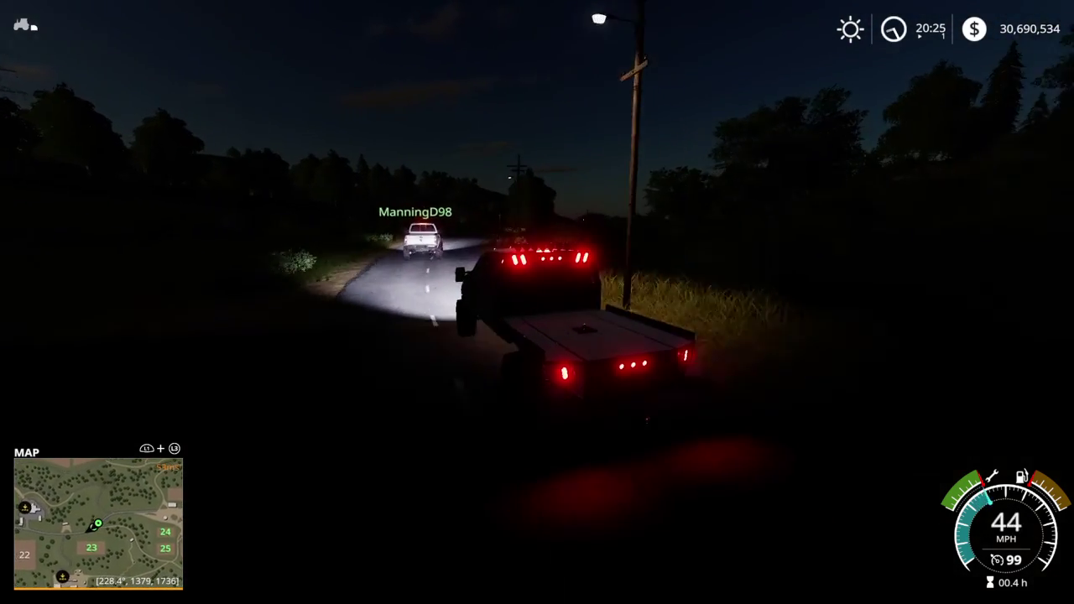
key(w)
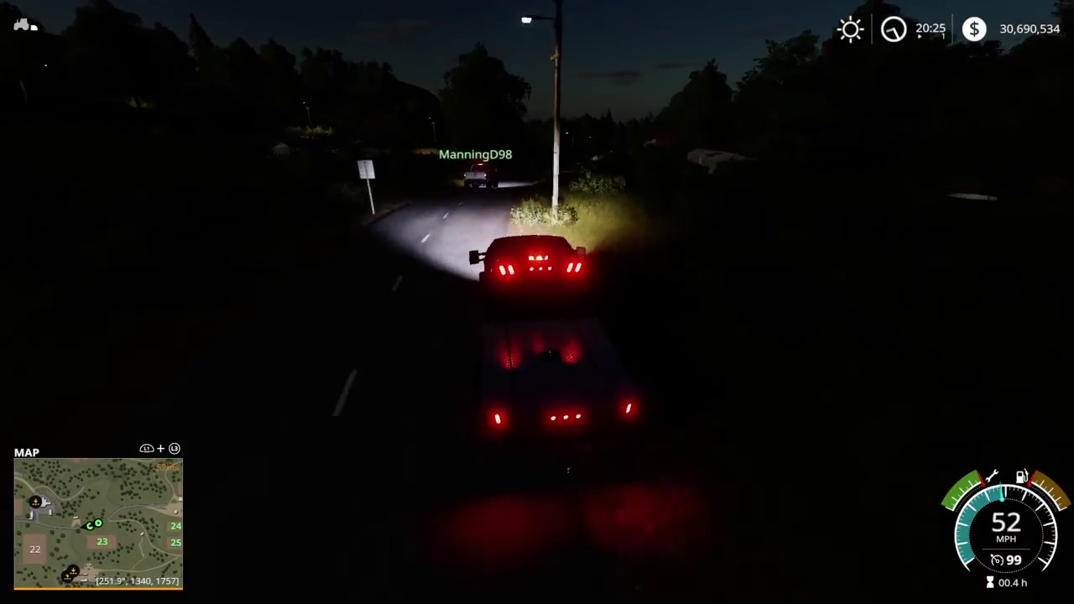
key(w)
key(w)
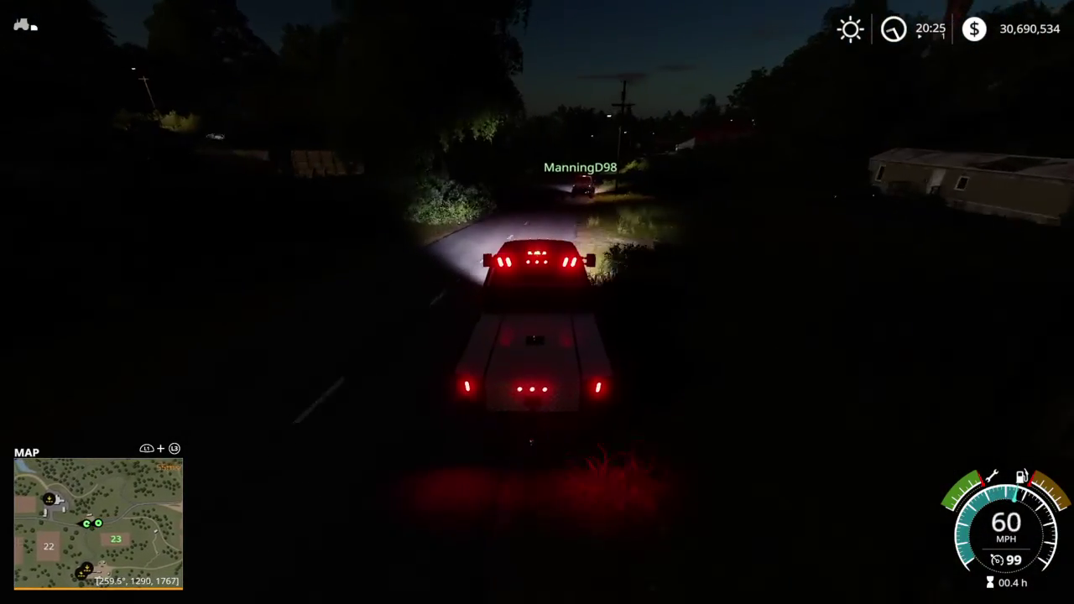
key(w)
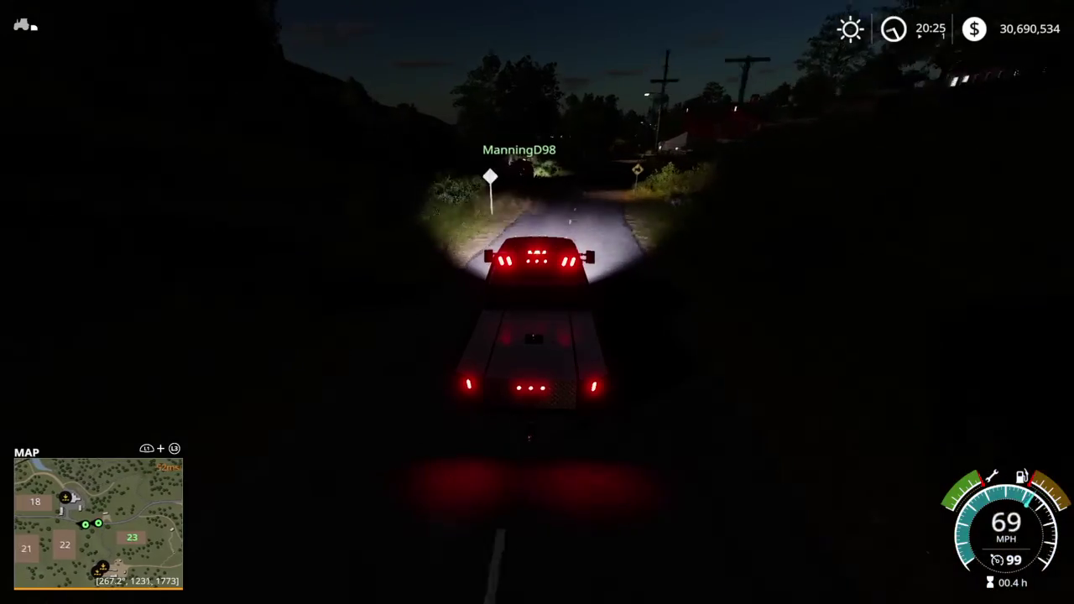
key(s)
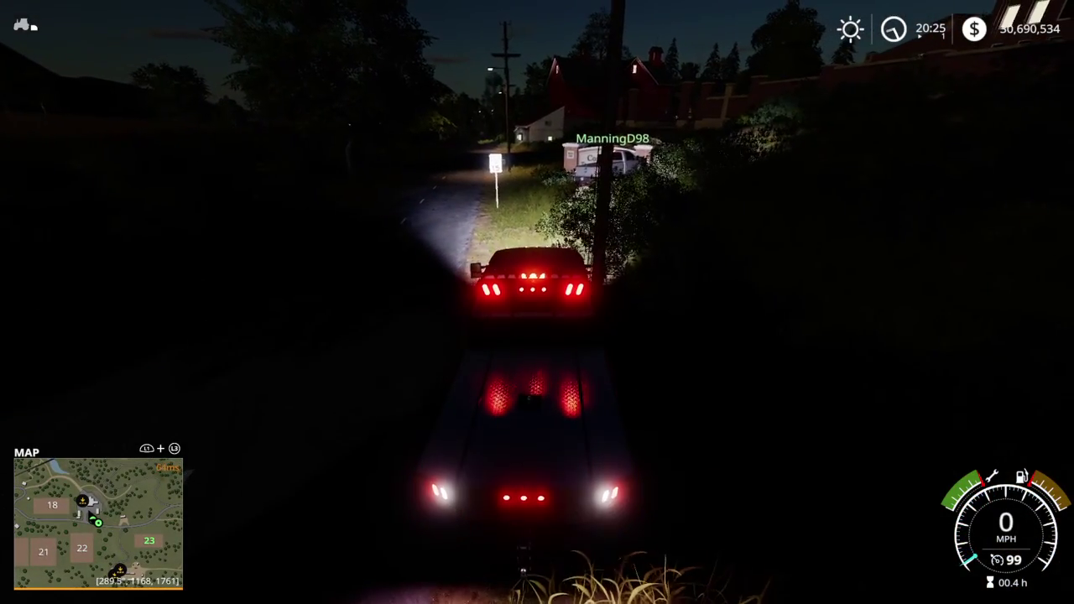
key(e)
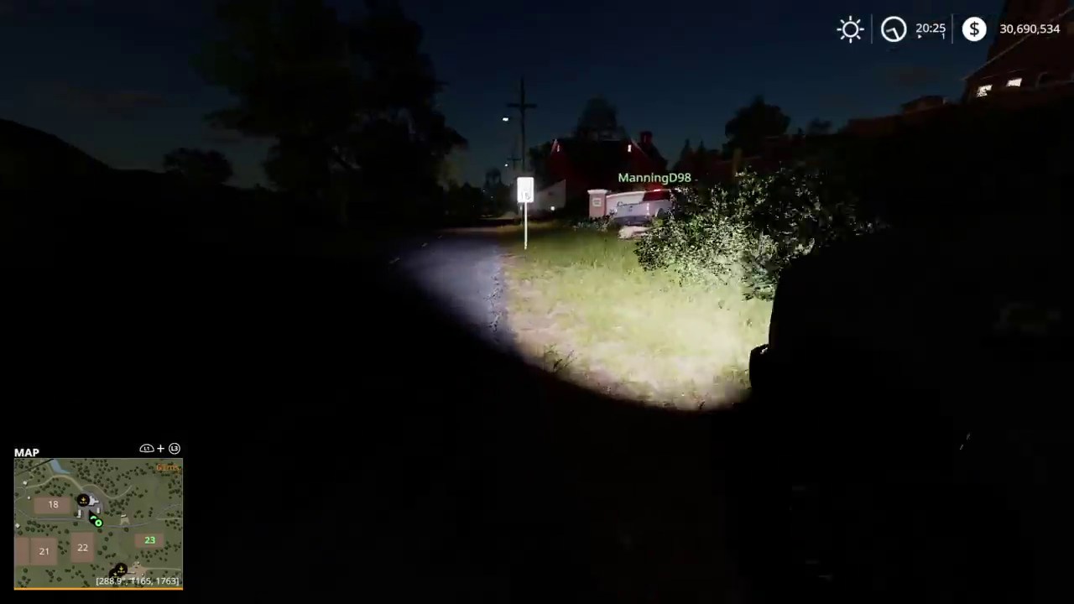
key(w)
key(w)
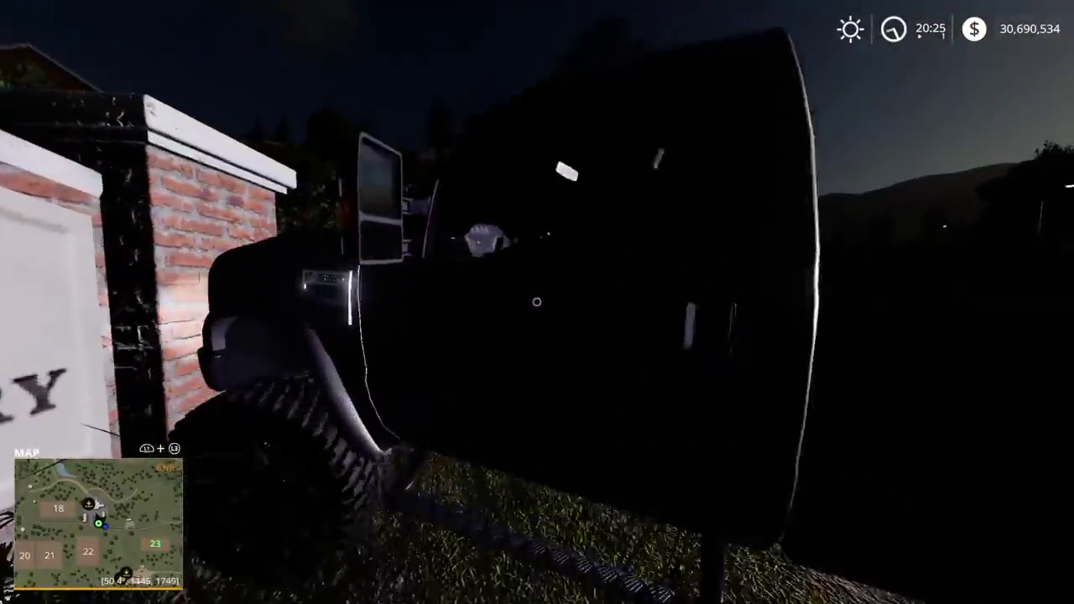
key(v)
key(v)
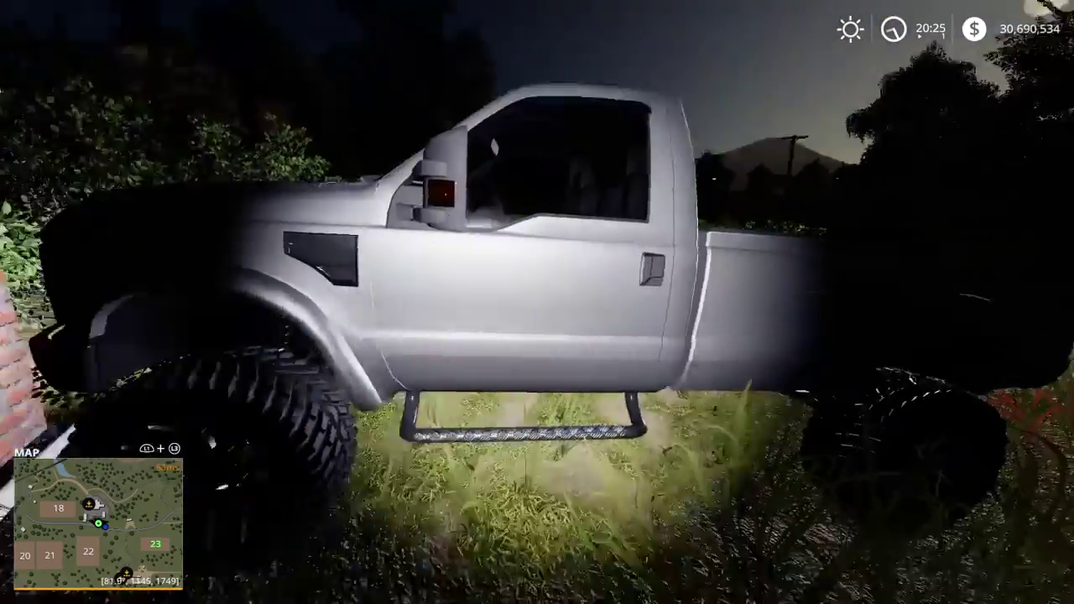
key(w)
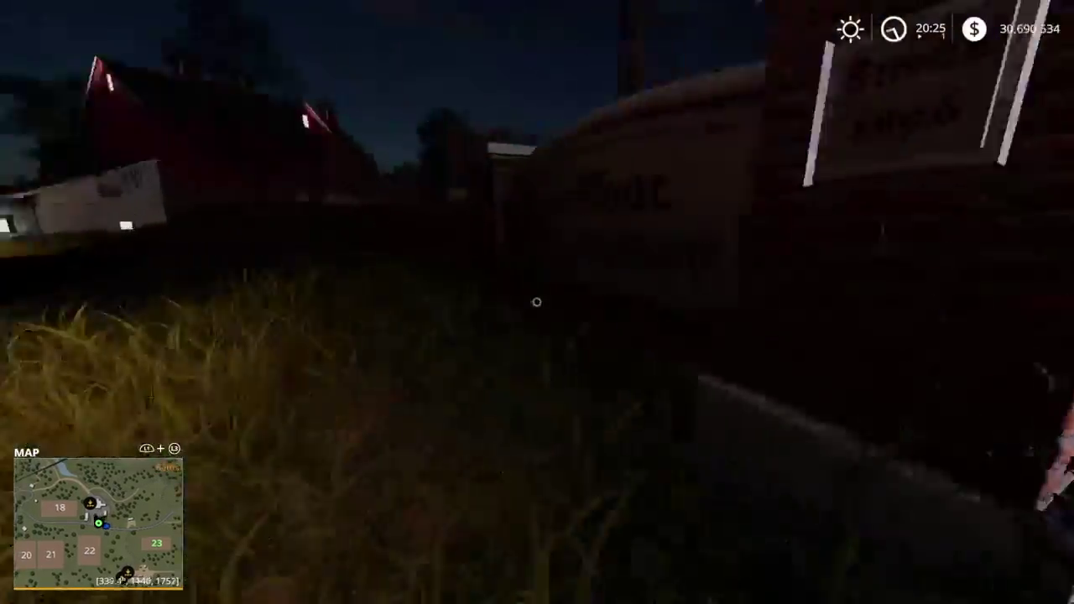
key(w)
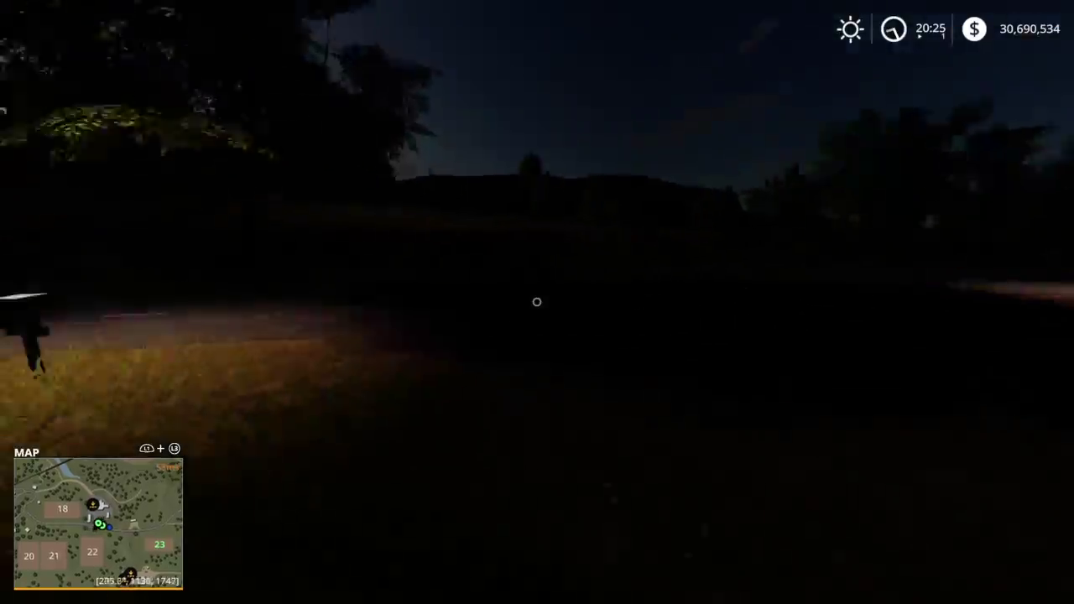
key(w)
key(w)
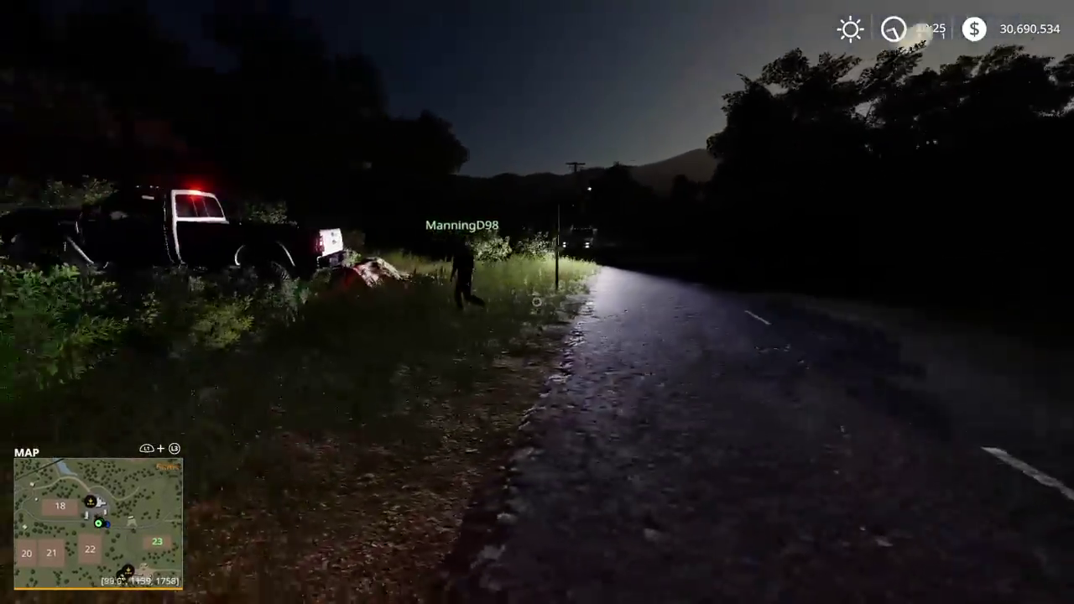
key(w)
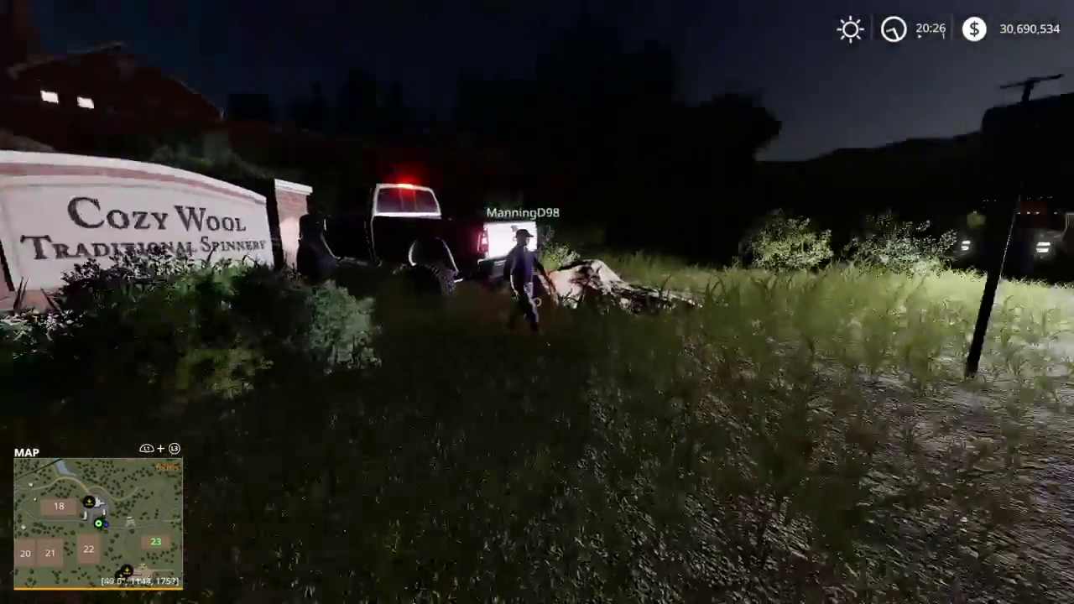
key(w)
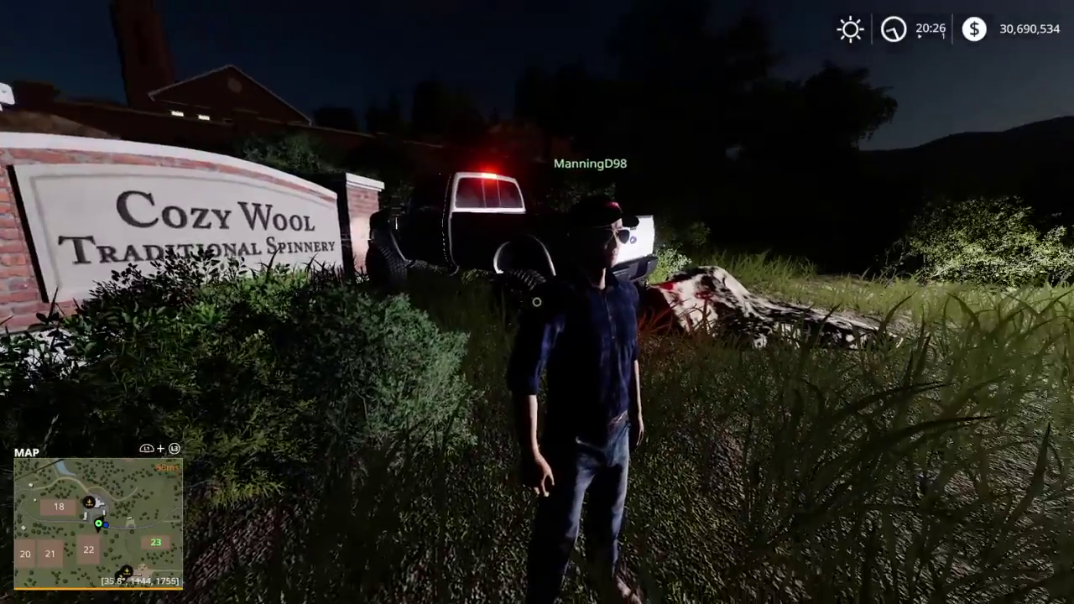